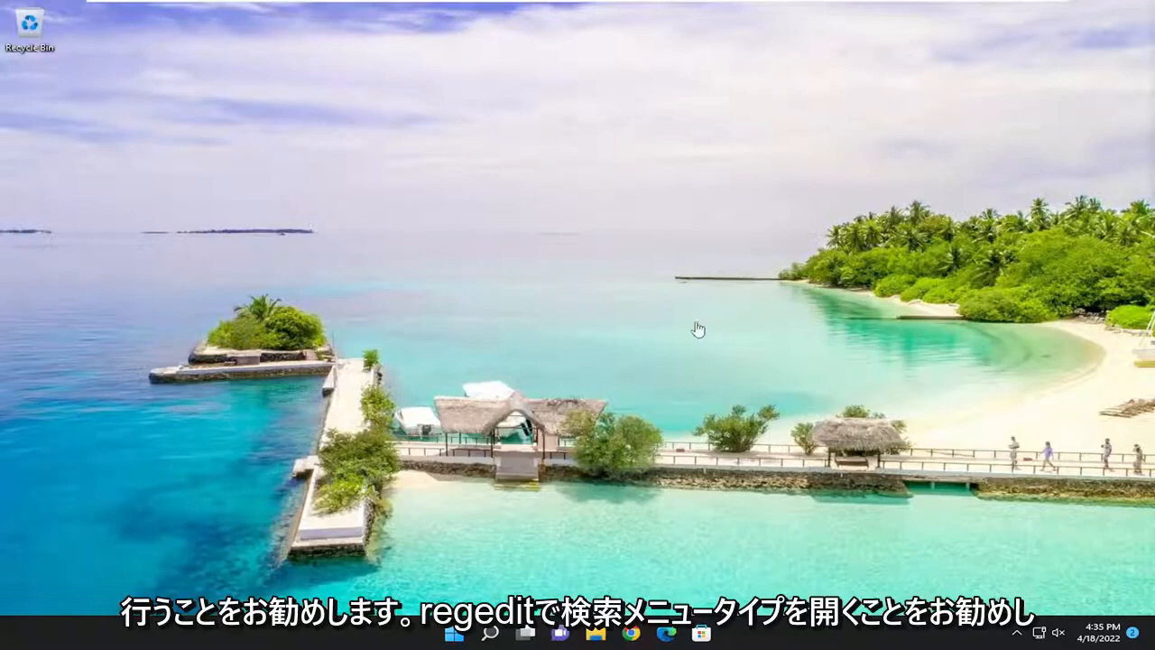
Step: Search 'regedit' and run Registry Editor as administrator, approving the UAC prompt
click(490, 632)
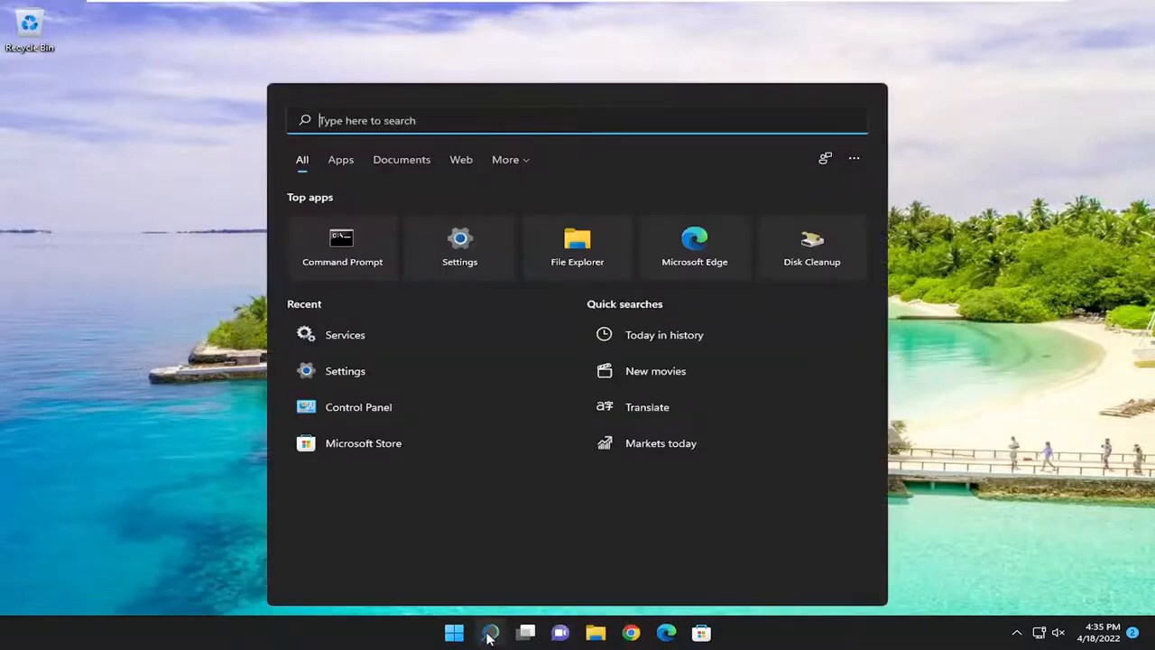
text(ree)
key(BackSpace)
text(gedit)
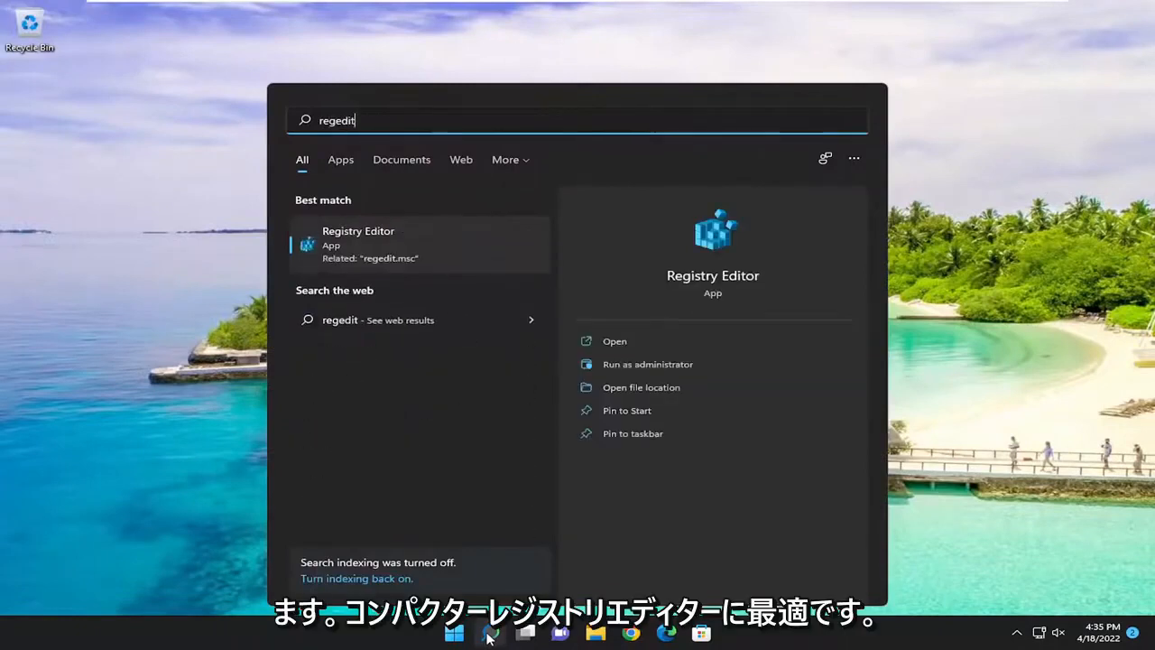
right_click(342, 244)
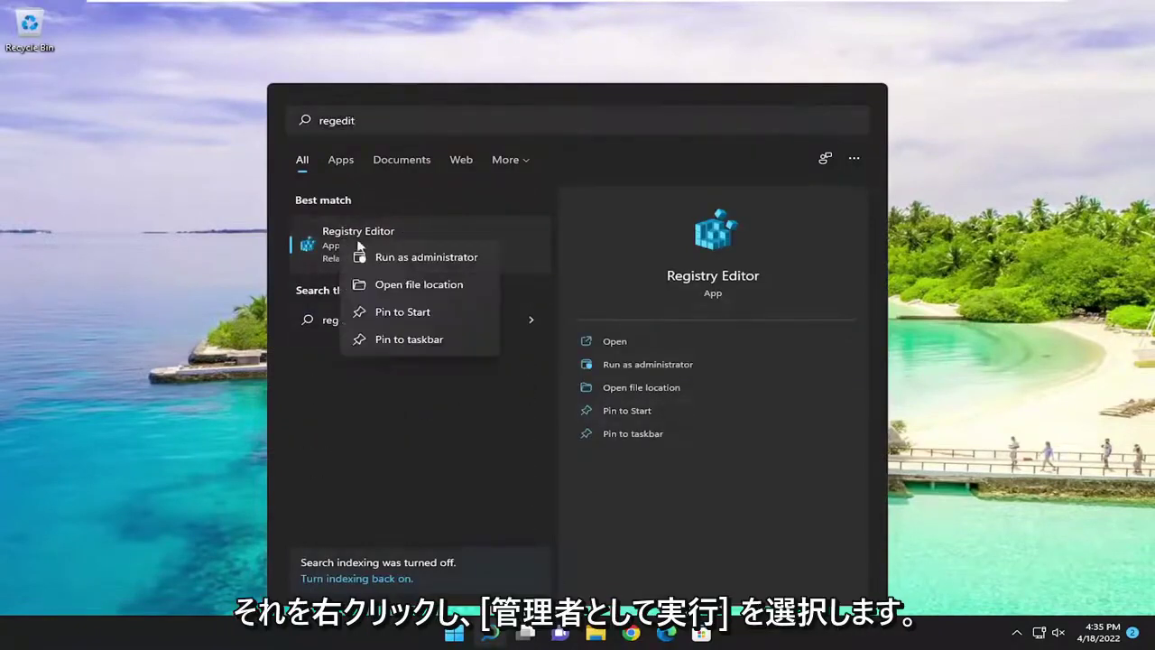
click(433, 260)
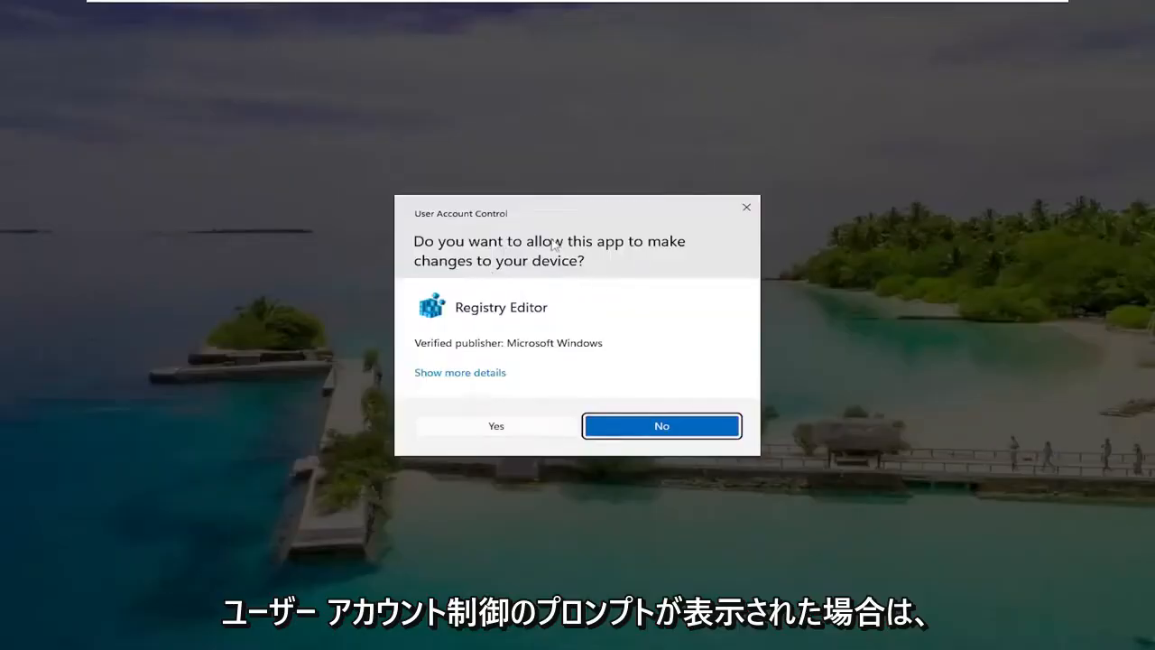
click(496, 426)
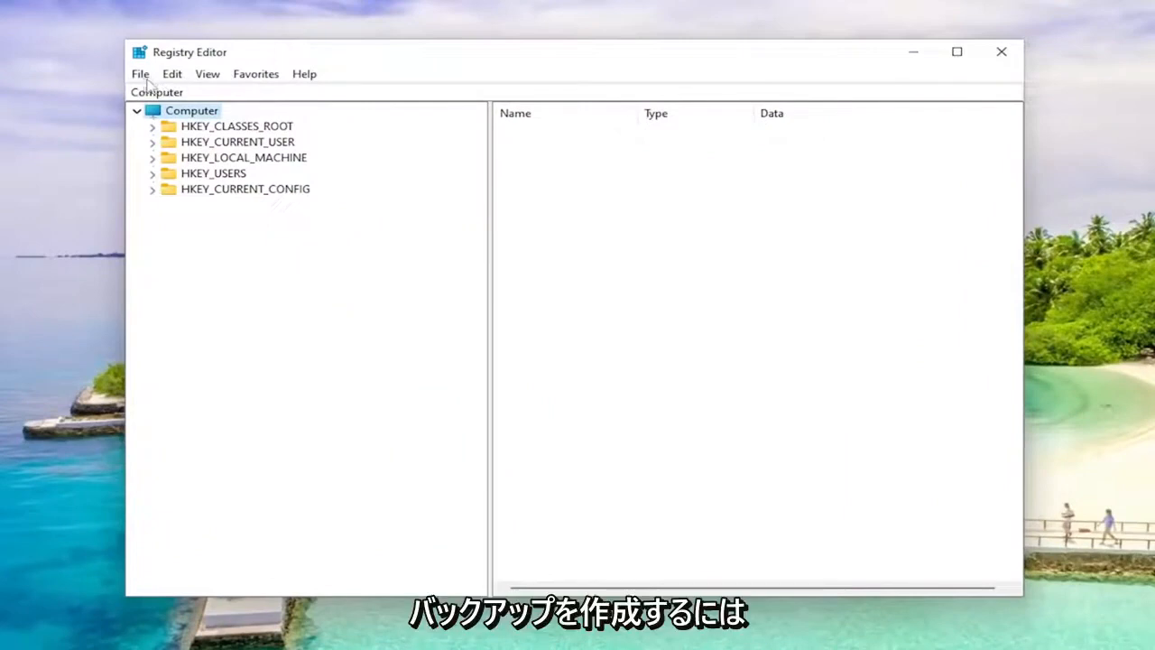
click(140, 74)
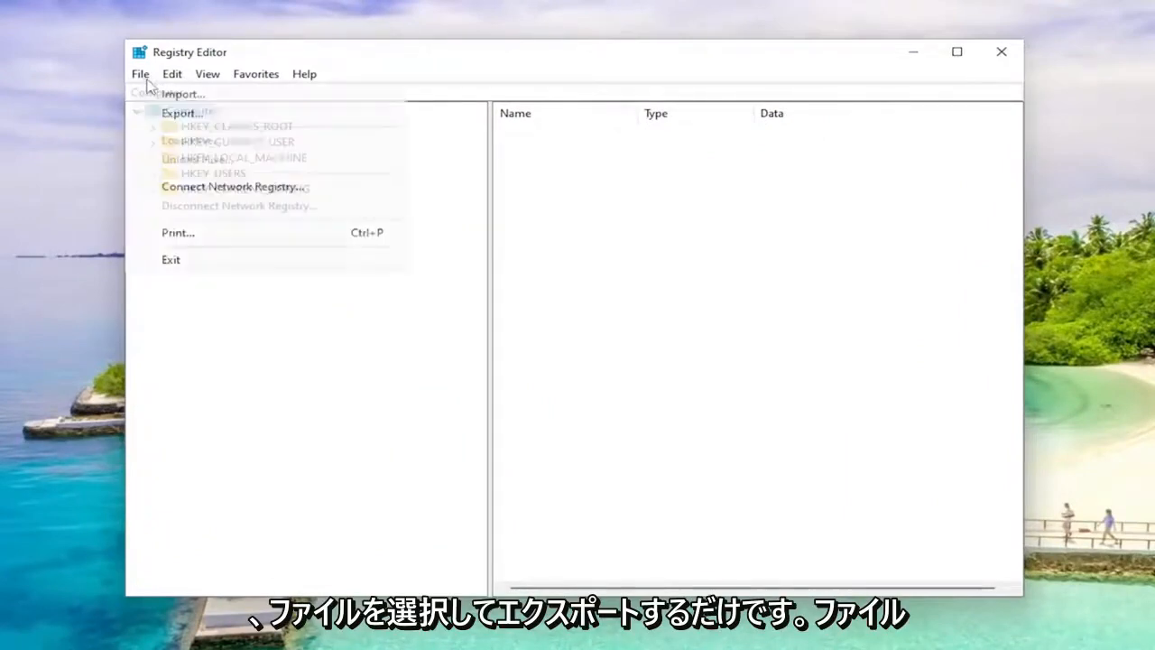
click(180, 115)
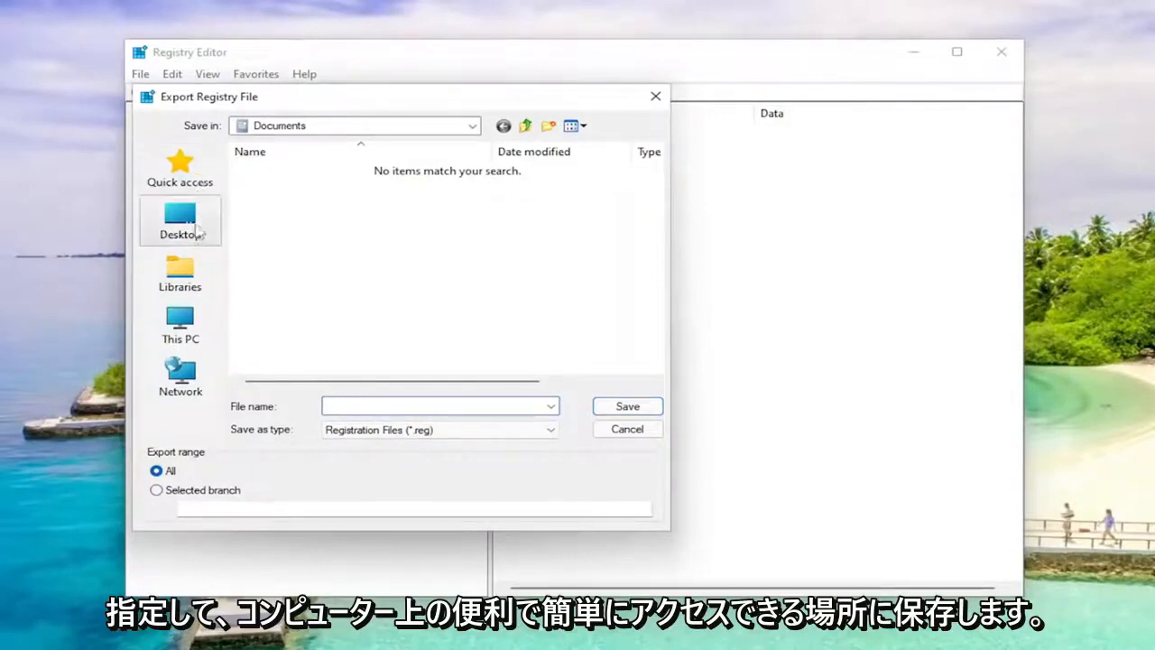
click(627, 429)
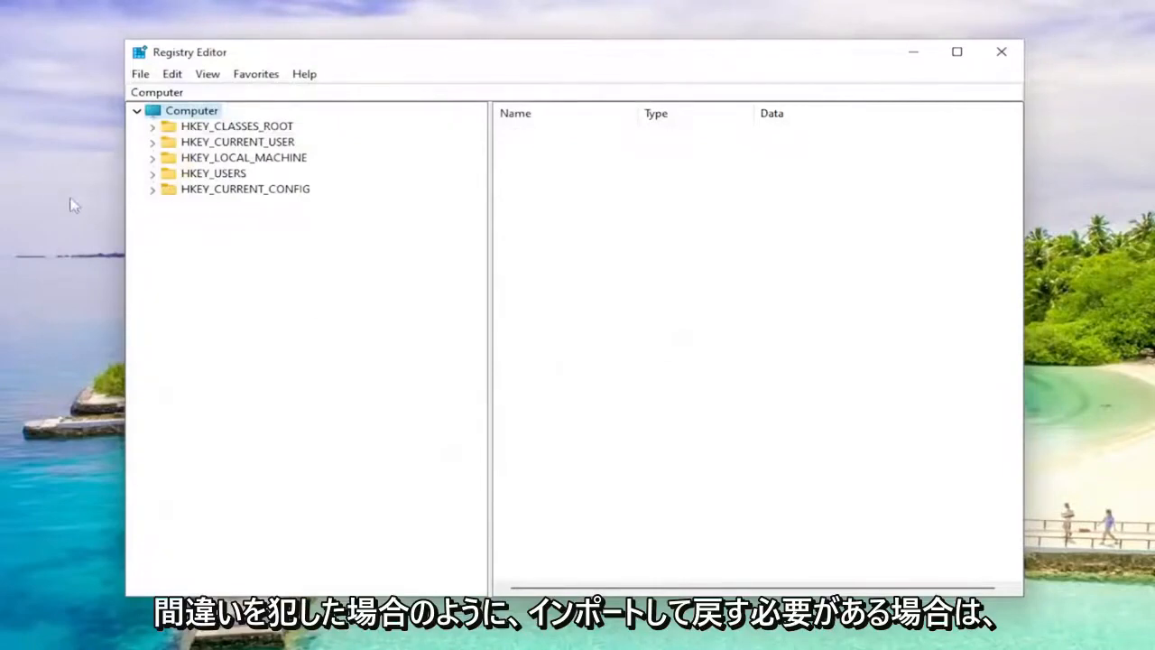
click(140, 74)
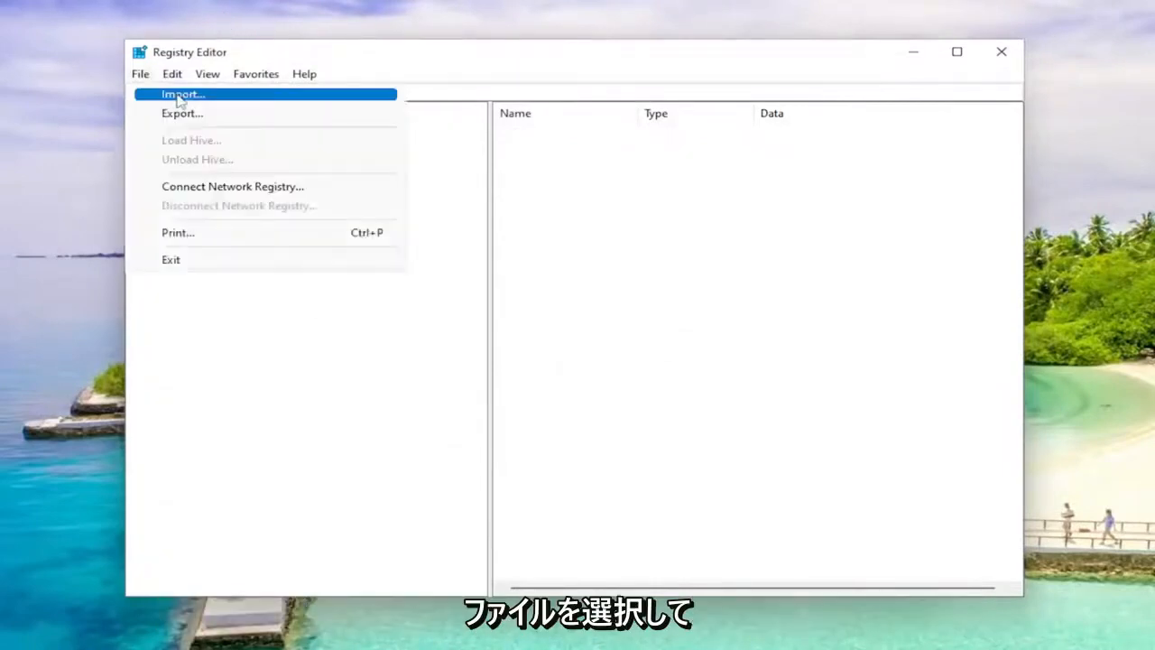
click(172, 90)
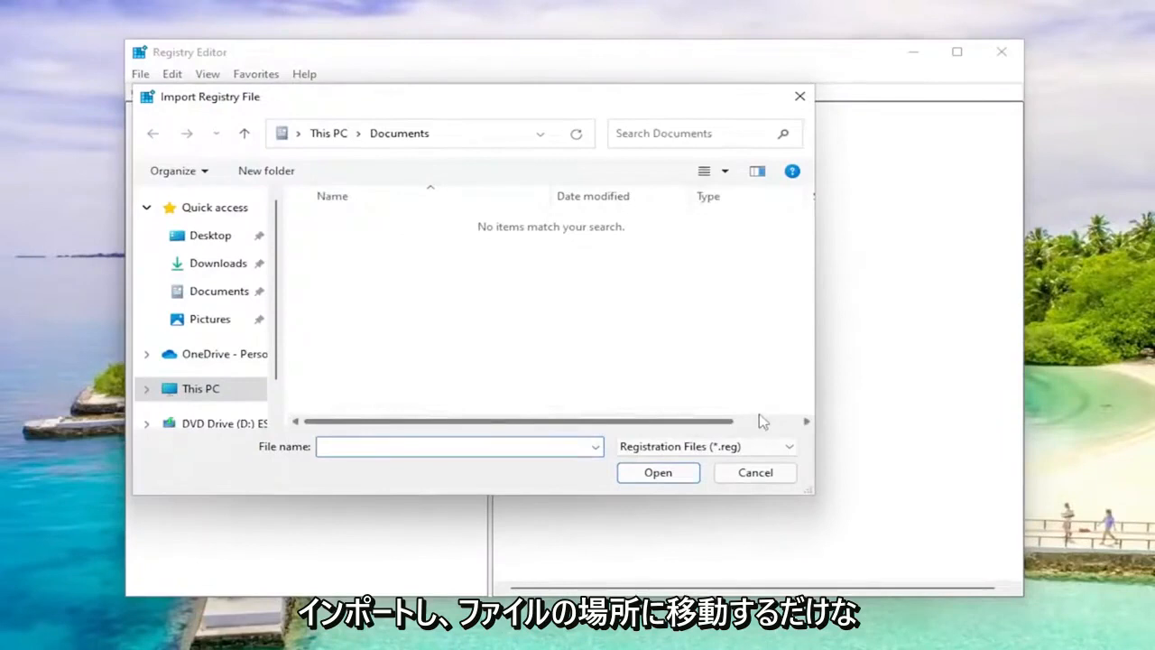
click(758, 473)
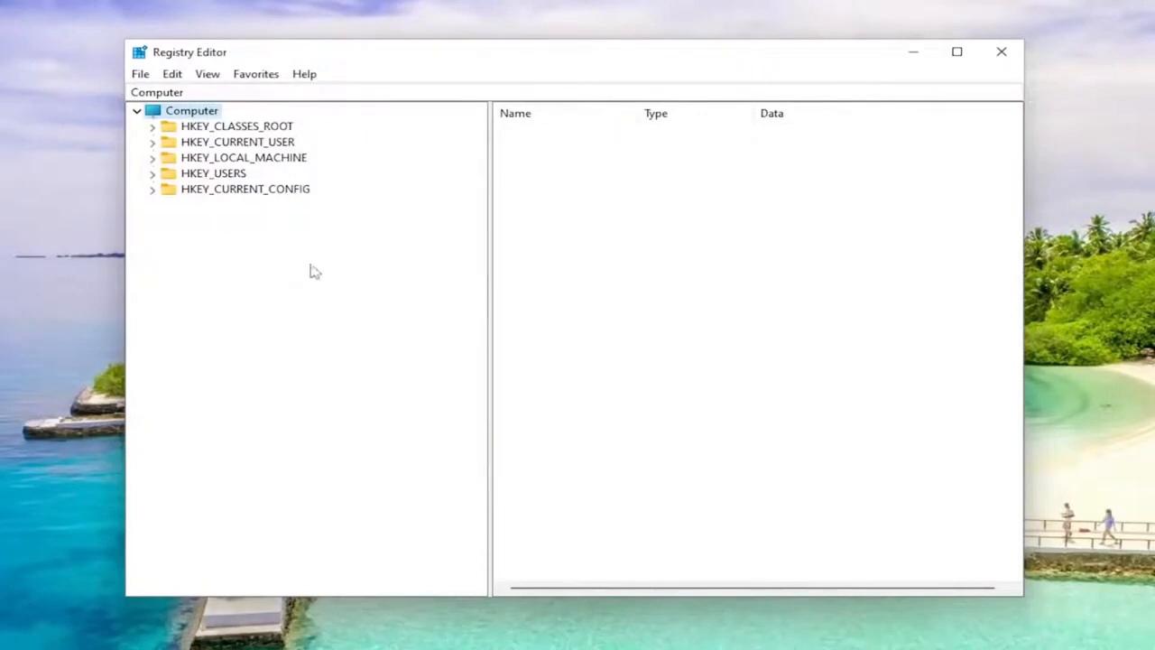
Step: Expand HKEY_LOCAL_MACHINE > SYSTEM > CurrentControlSet > Control in the key tree
double_click(271, 158)
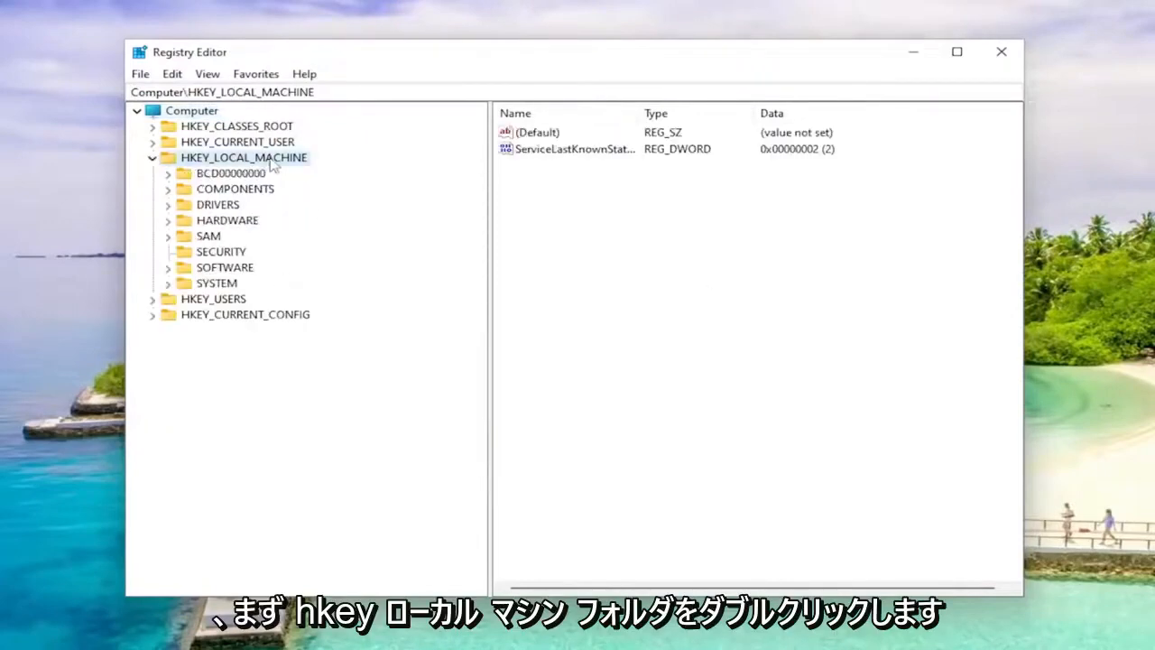
double_click(216, 282)
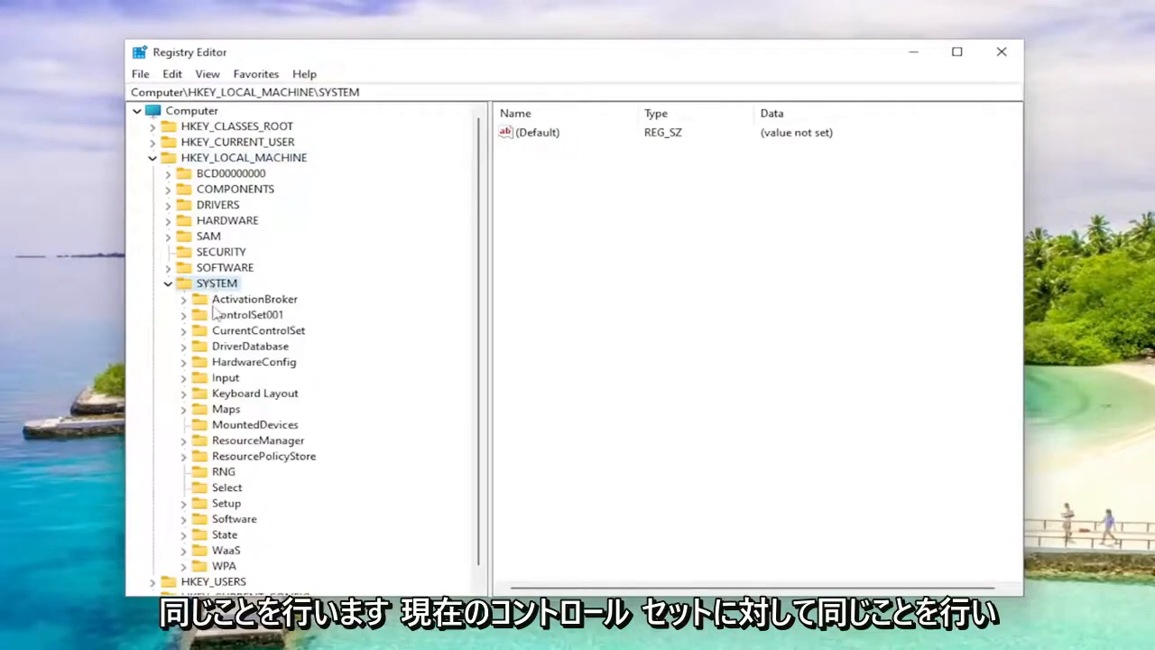
click(258, 331)
double_click(258, 330)
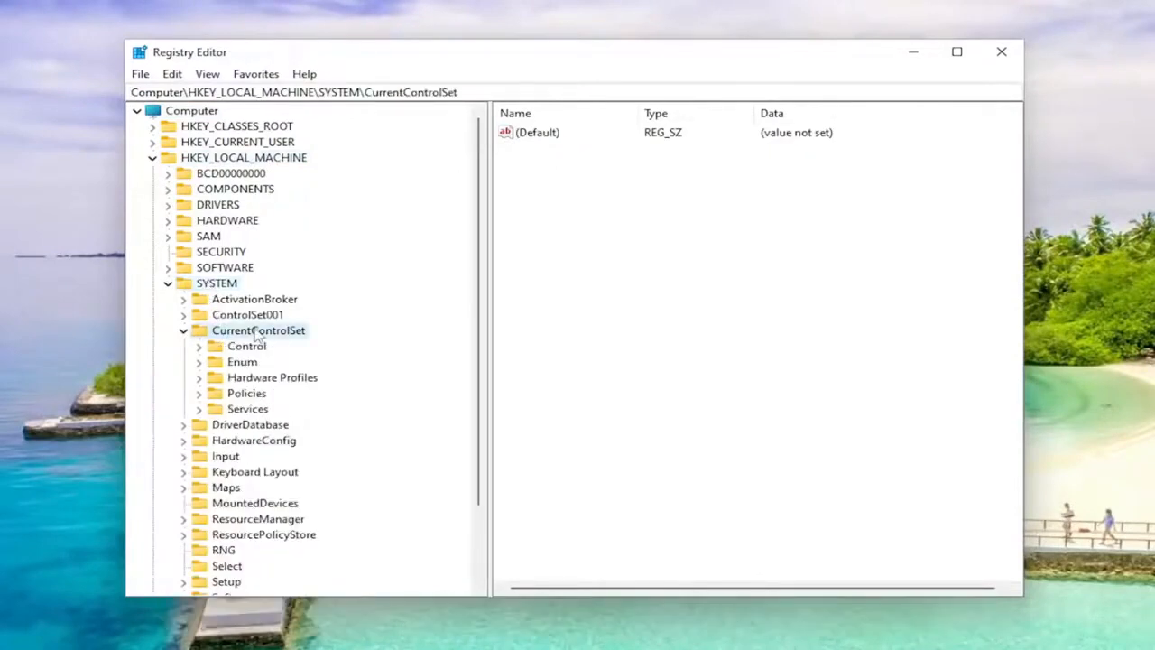
click(246, 346)
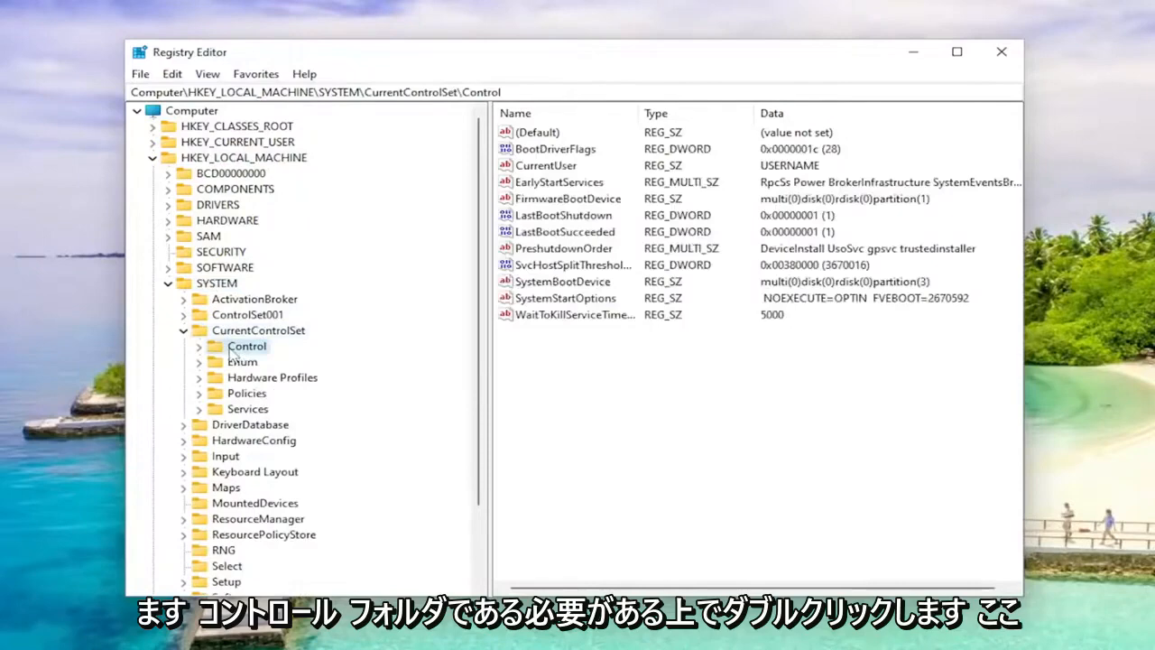
double_click(246, 346)
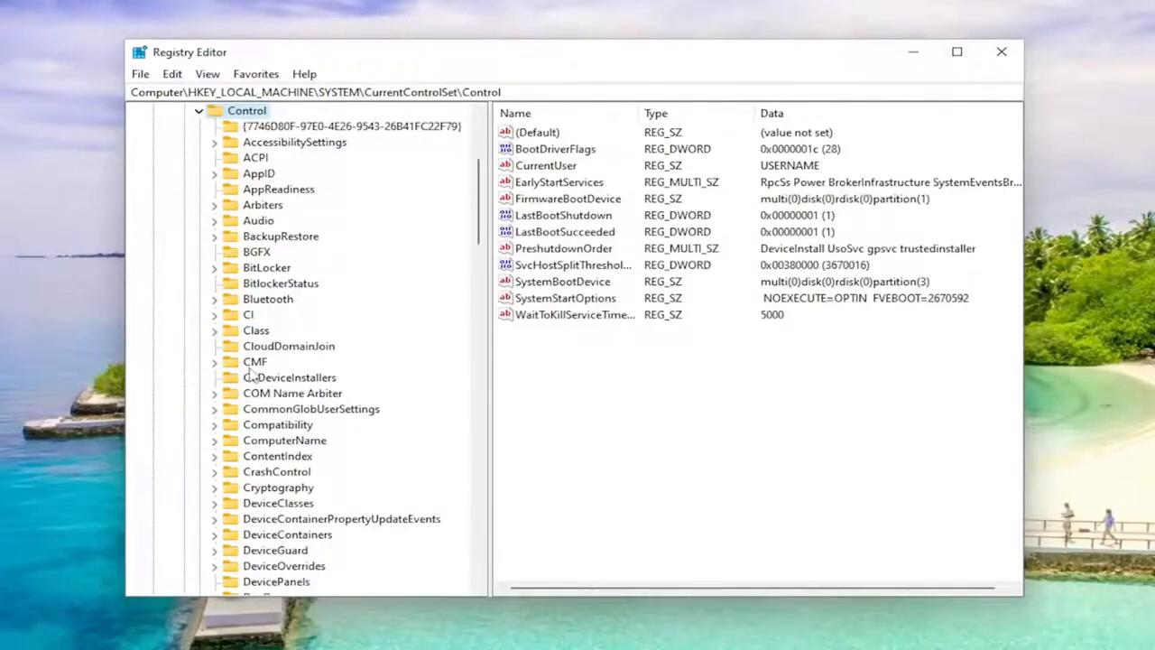
scroll(262, 388, down, 5)
scroll(270, 406, down, 5)
scroll(280, 443, down, 5)
scroll(289, 456, down, 5)
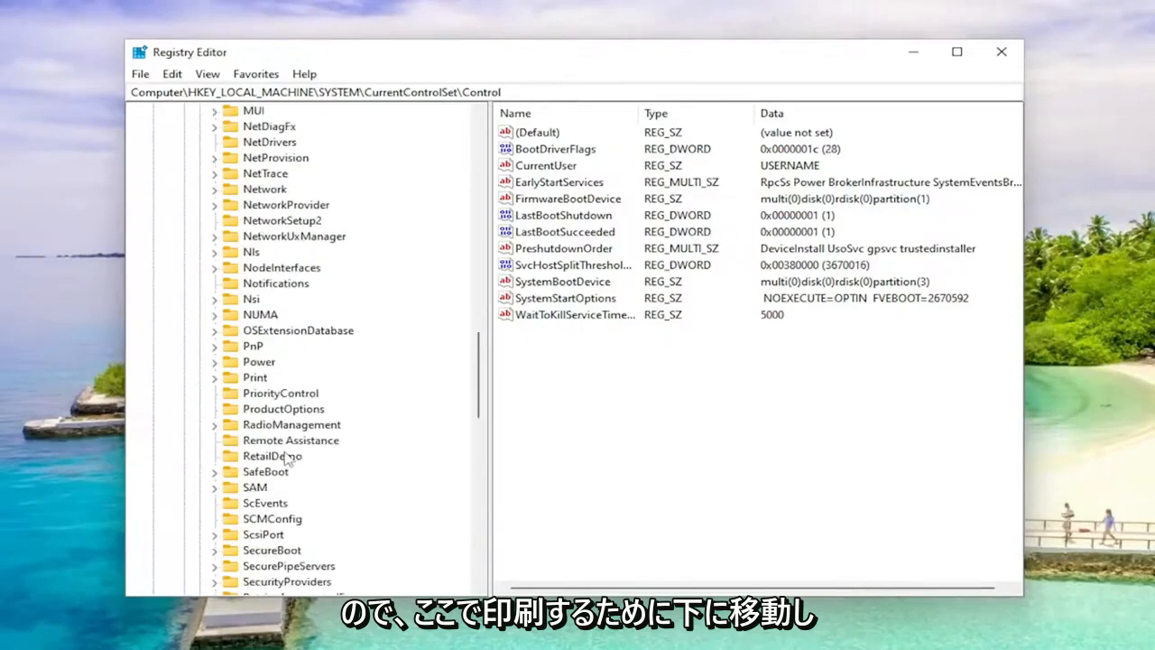
click(255, 377)
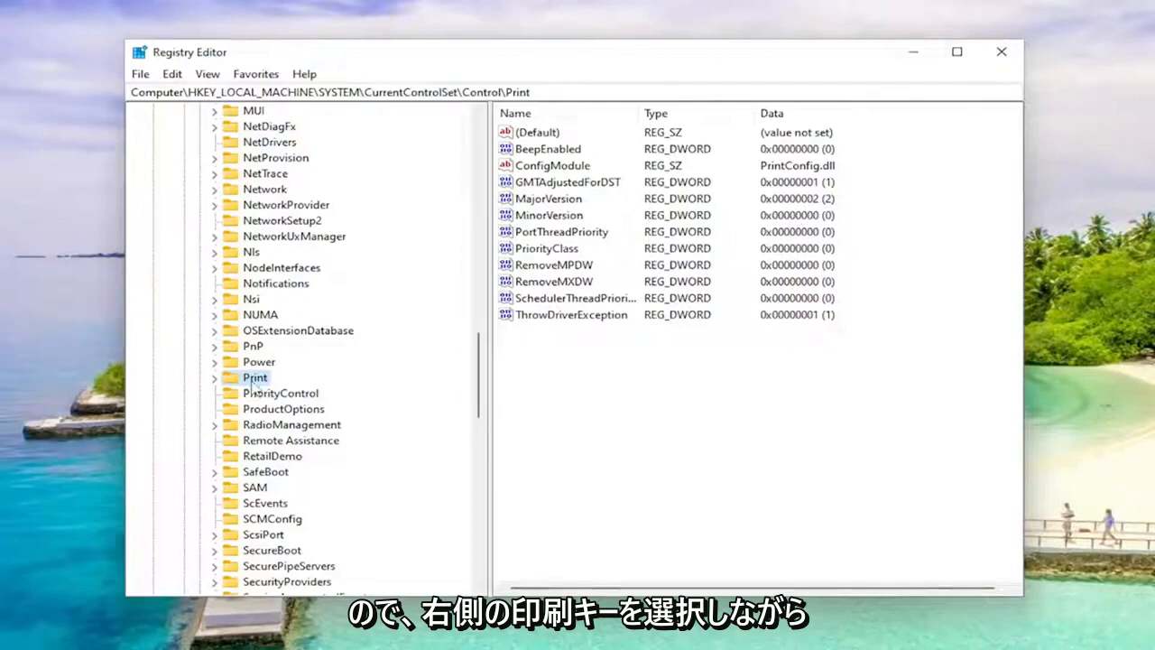
Step: Create a new DWORD (32-bit) value named RpcAuthnLevelPrivacyEnabled under Print
right_click(585, 376)
mouse_move(636, 394)
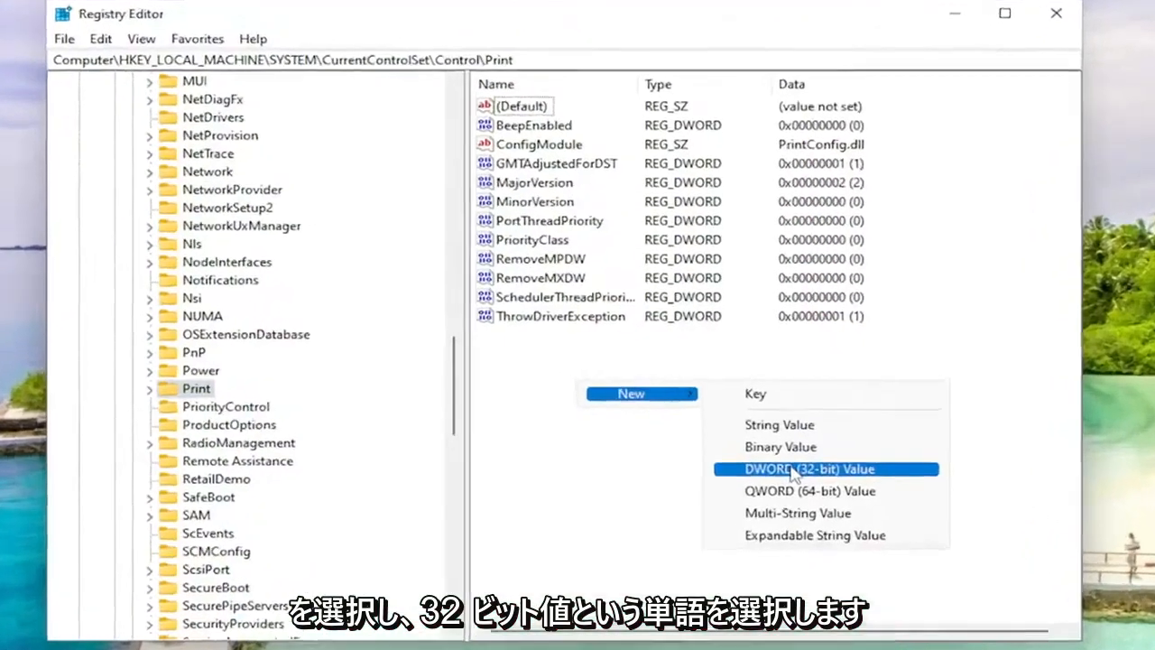
click(785, 447)
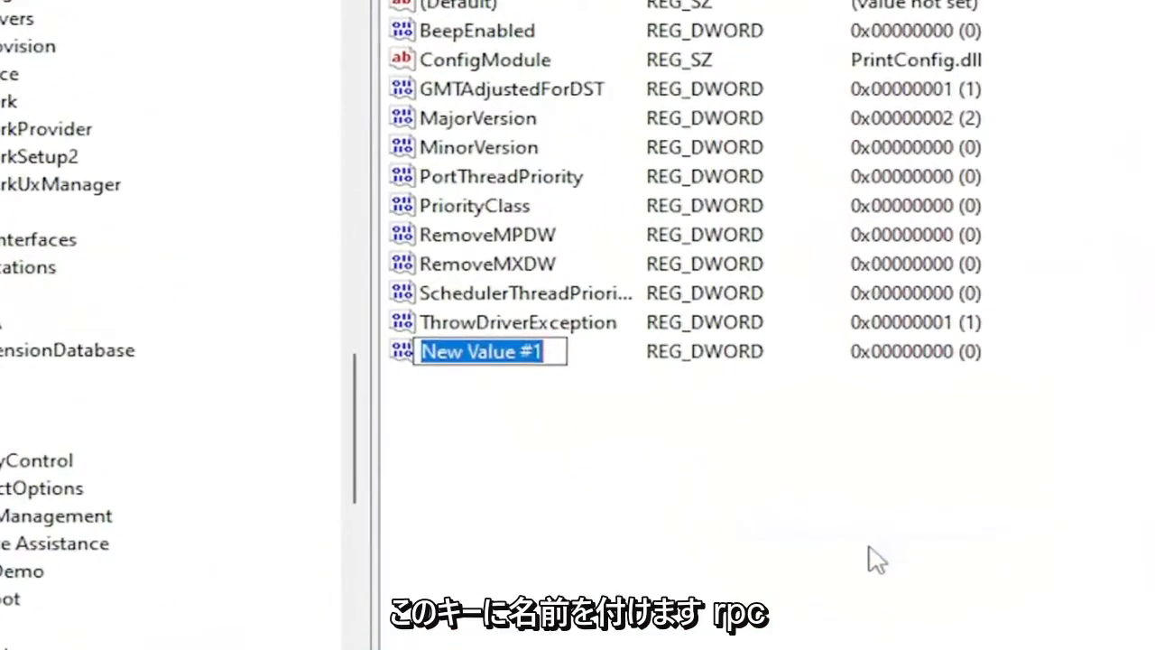
text(Rpc)
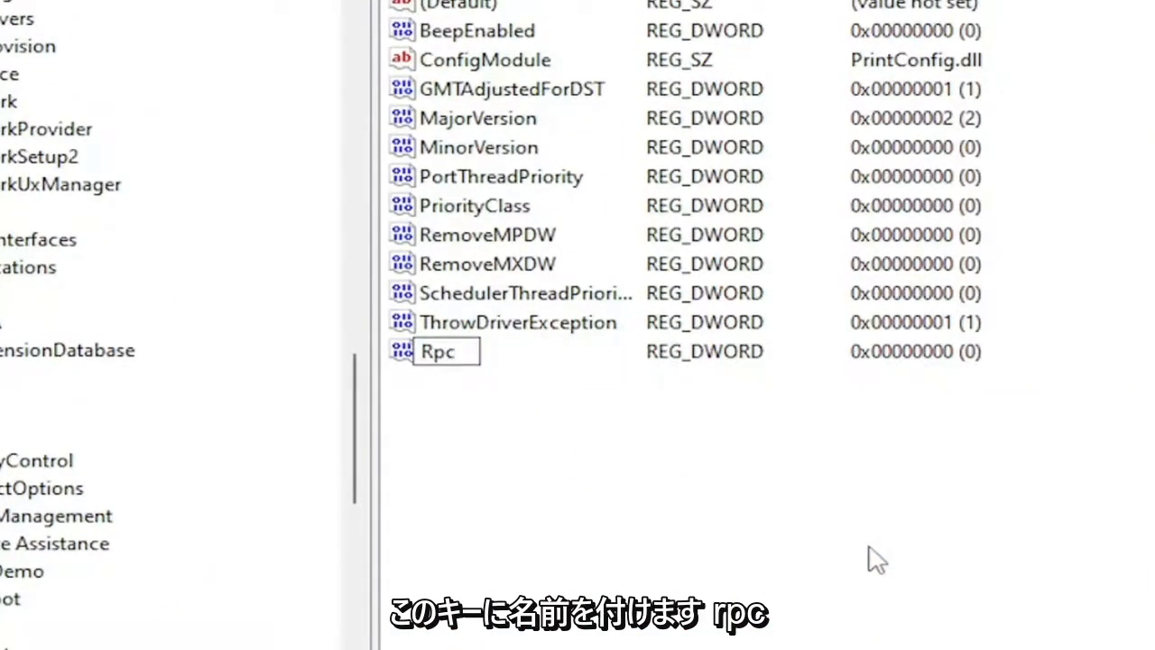
text(Aut)
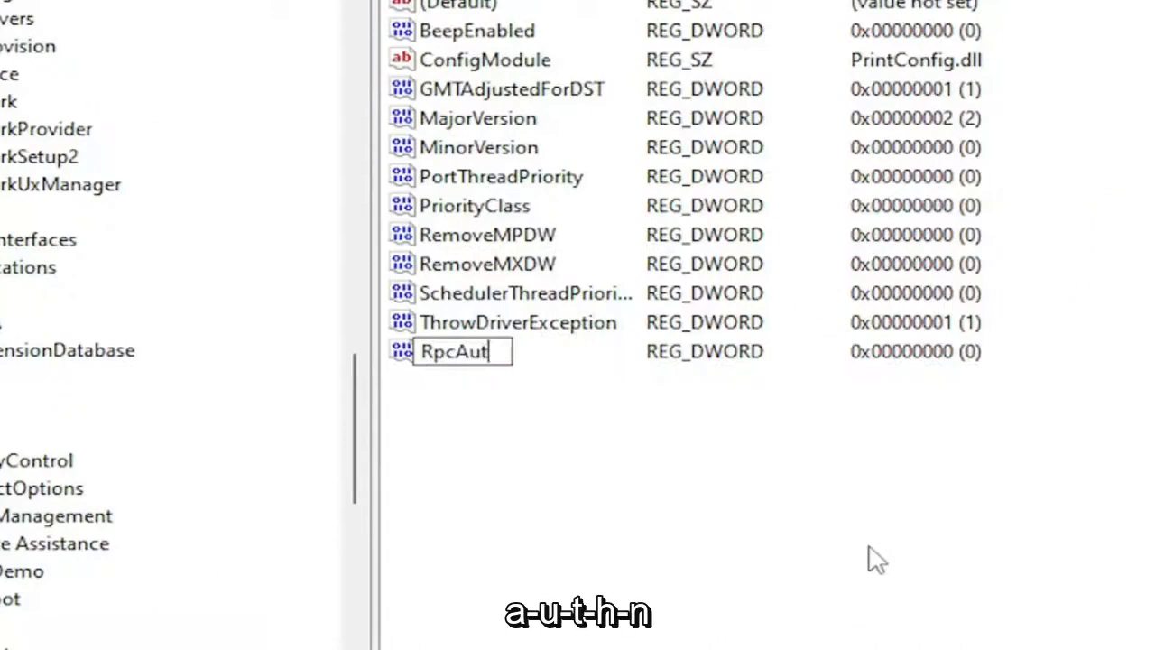
text(hn)
text(Leve)
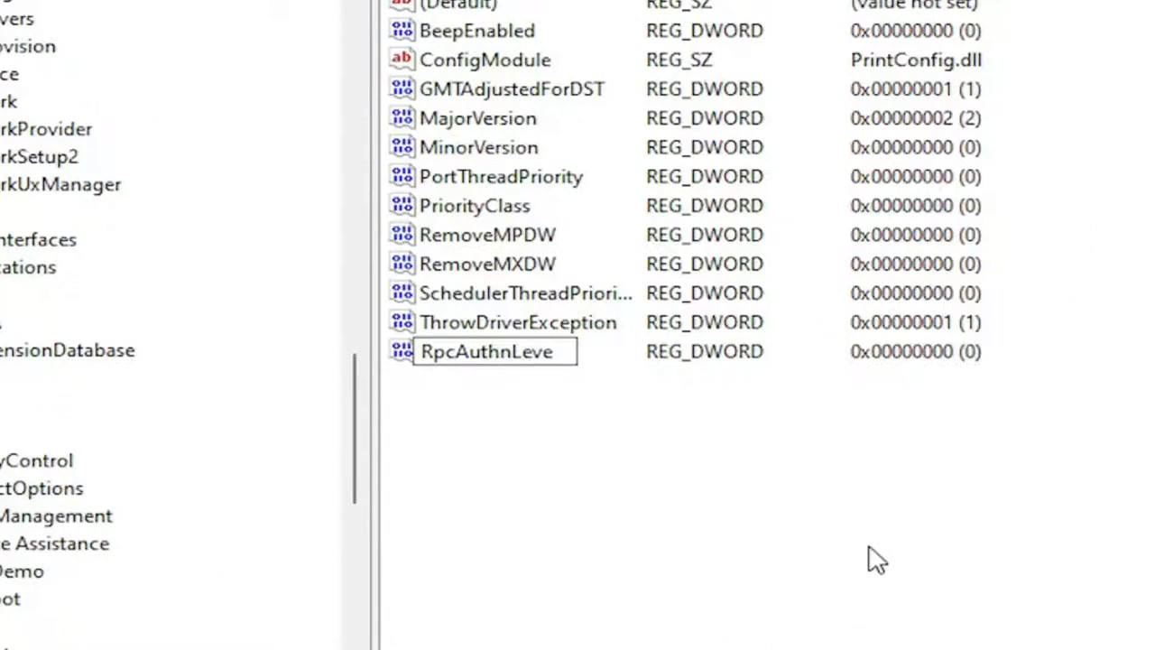
text(l)
text(Pri)
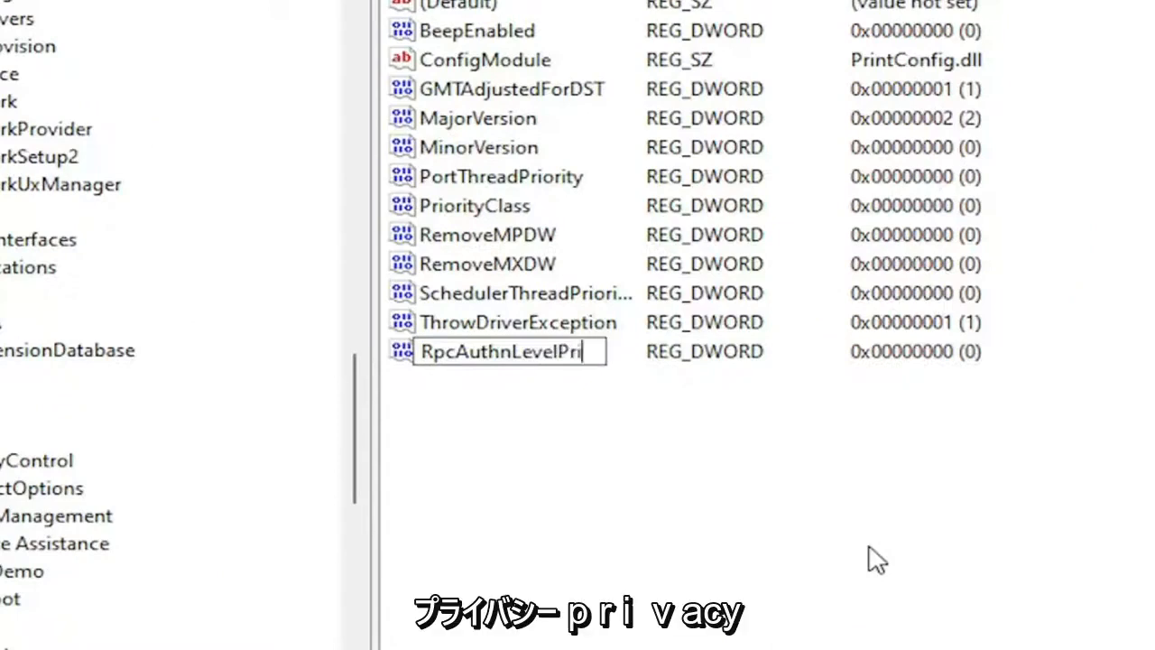
text(vacy)
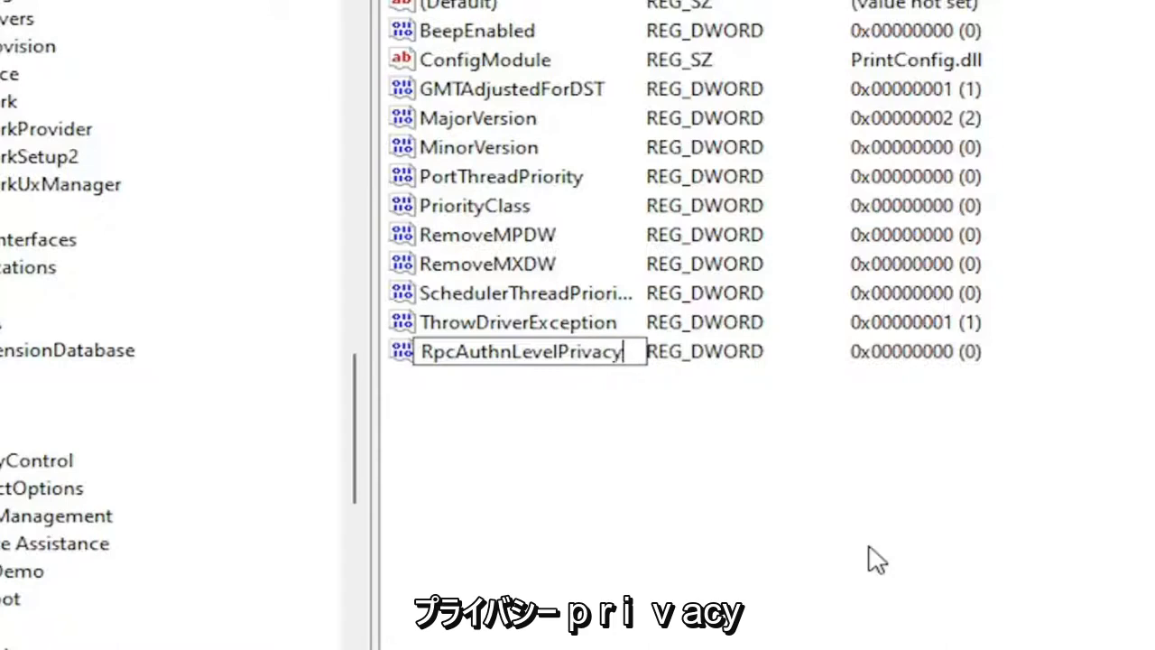
text(Enabled)
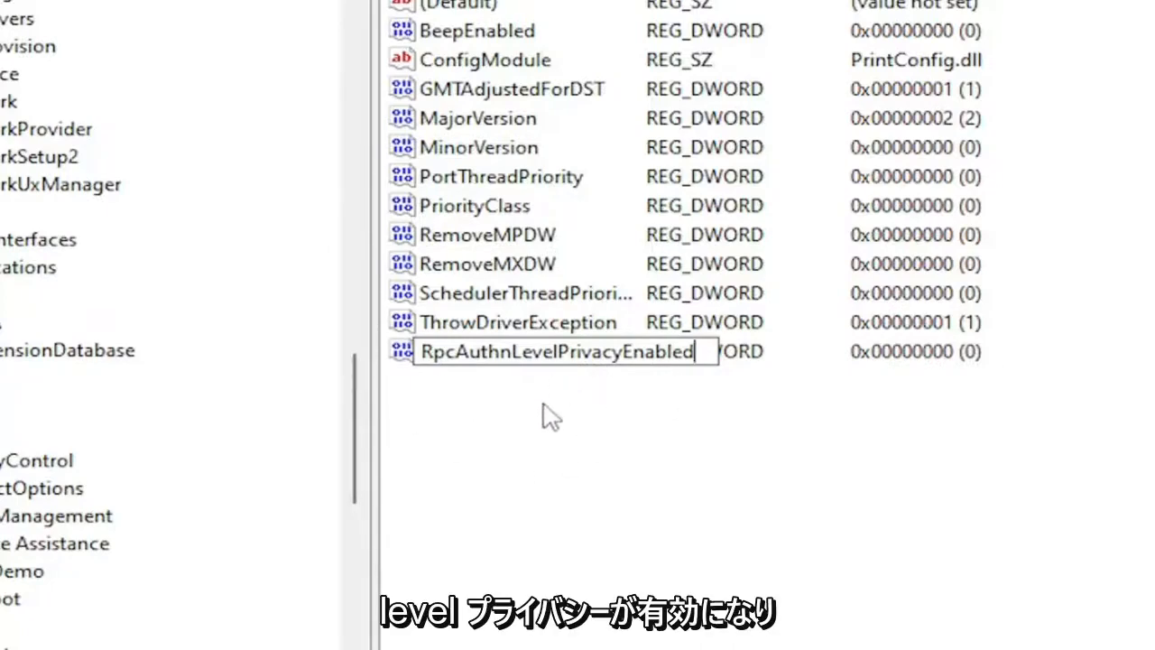
click(591, 465)
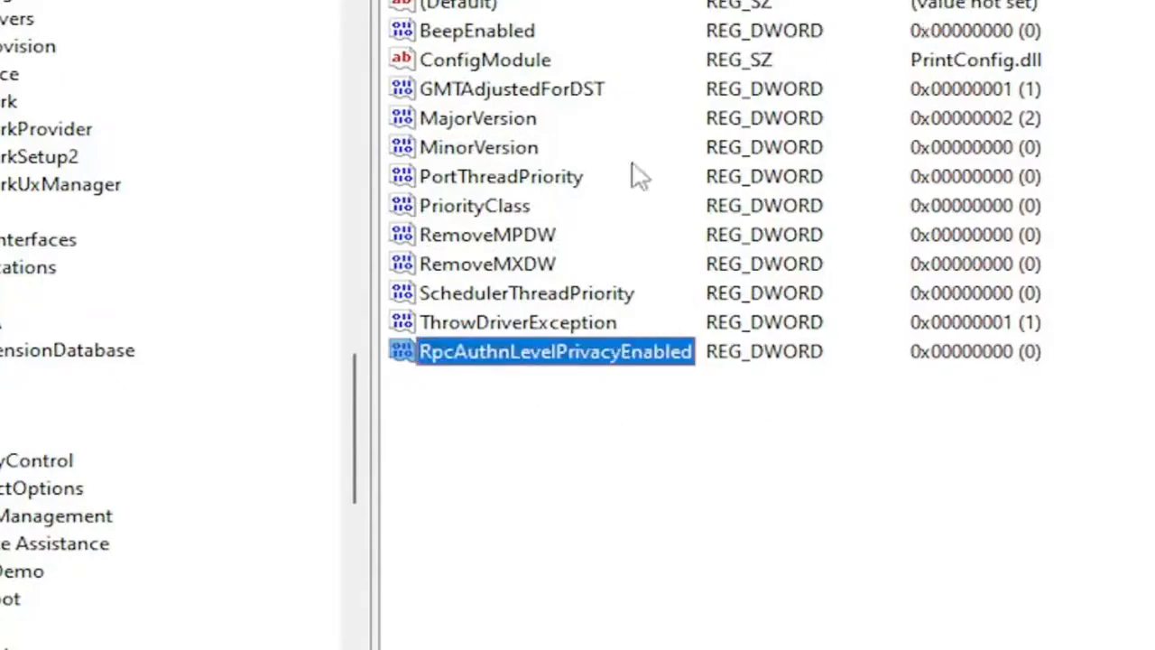
Step: Confirm value data 0 for RpcAuthnLevelPrivacyEnabled and collapse Control and CurrentControlSet
click(565, 407)
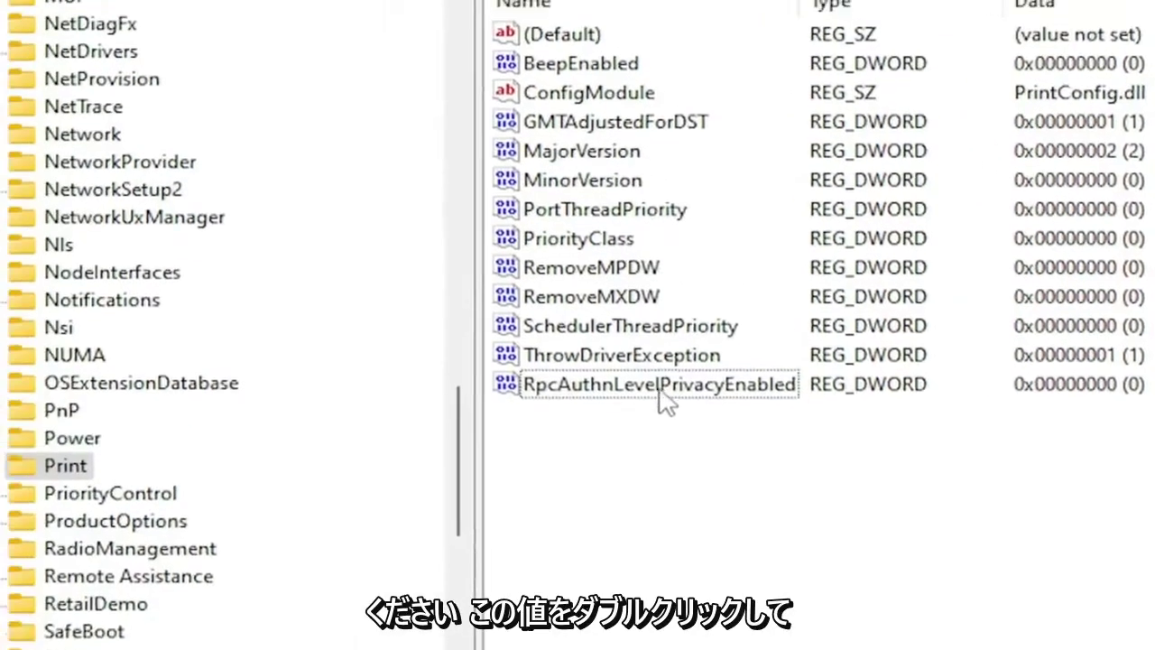
double_click(666, 388)
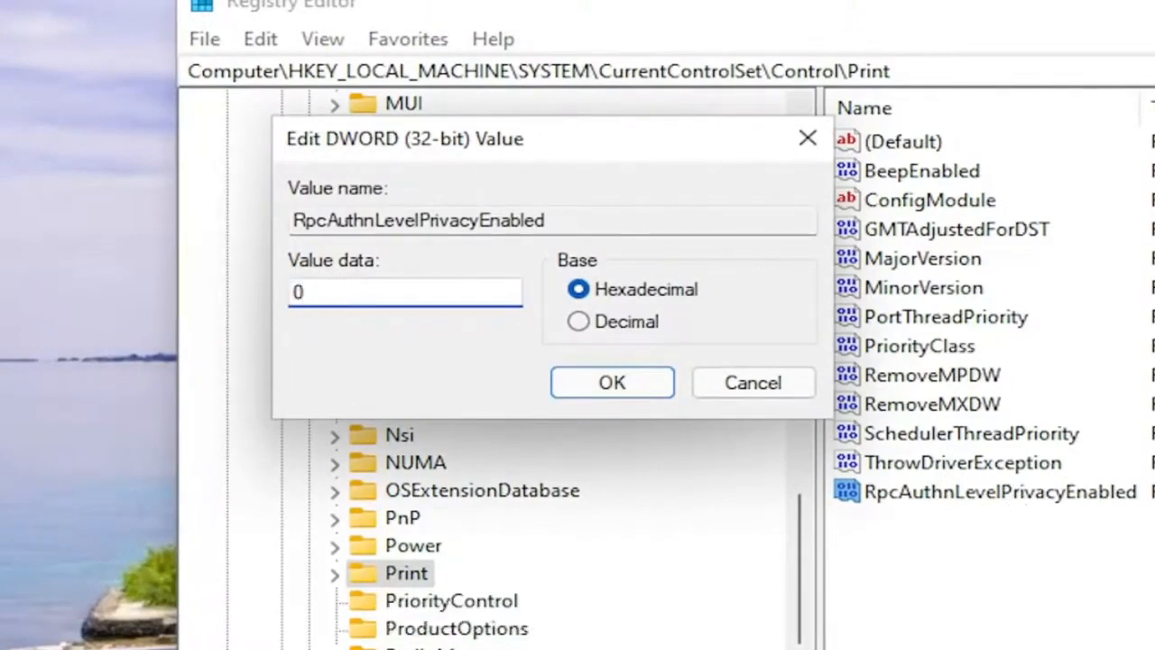
click(611, 381)
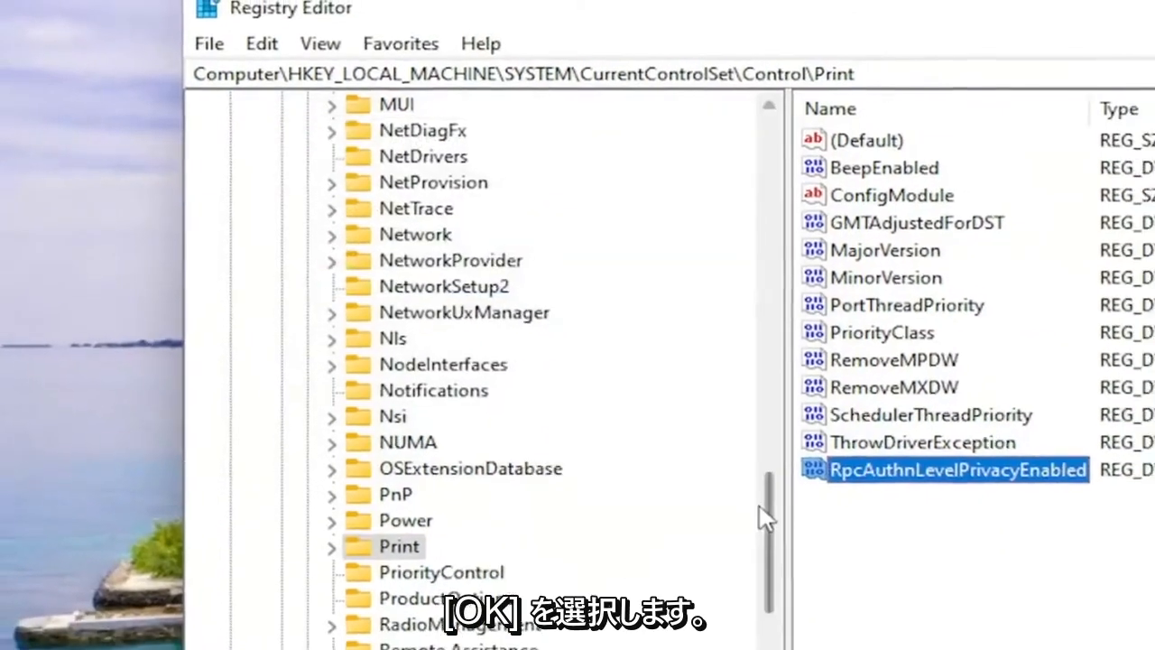
scroll(451, 361, up, 10)
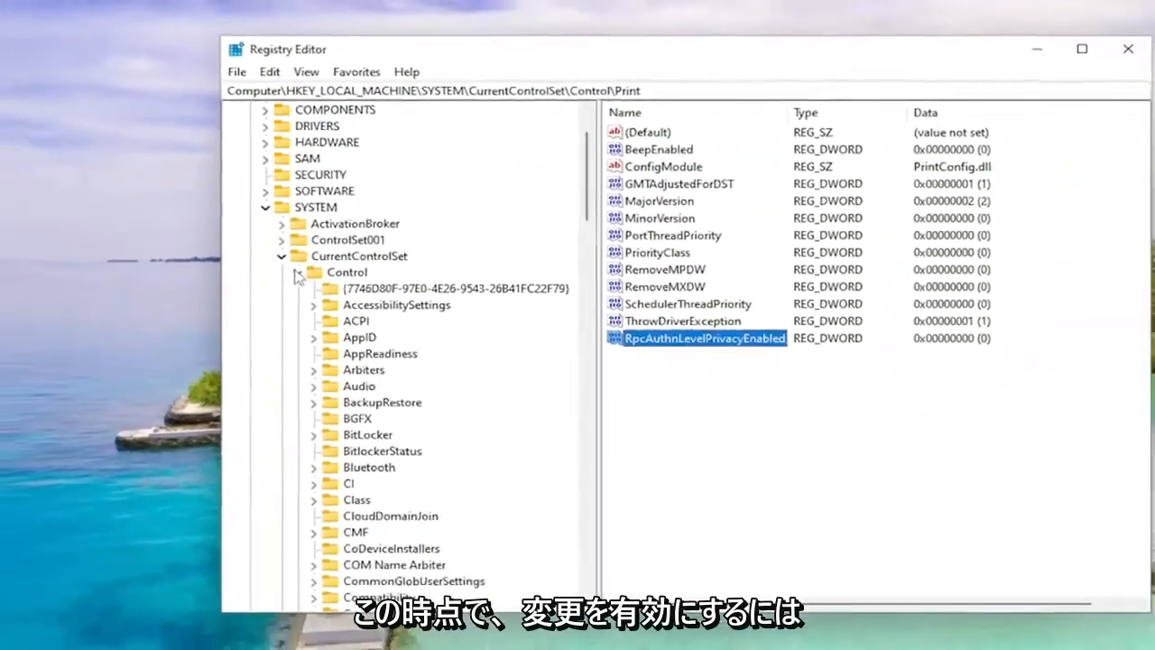
click(299, 273)
Step: Collapse the tree to Computer, close Registry Editor and bring up the Start menu's restart options
click(266, 207)
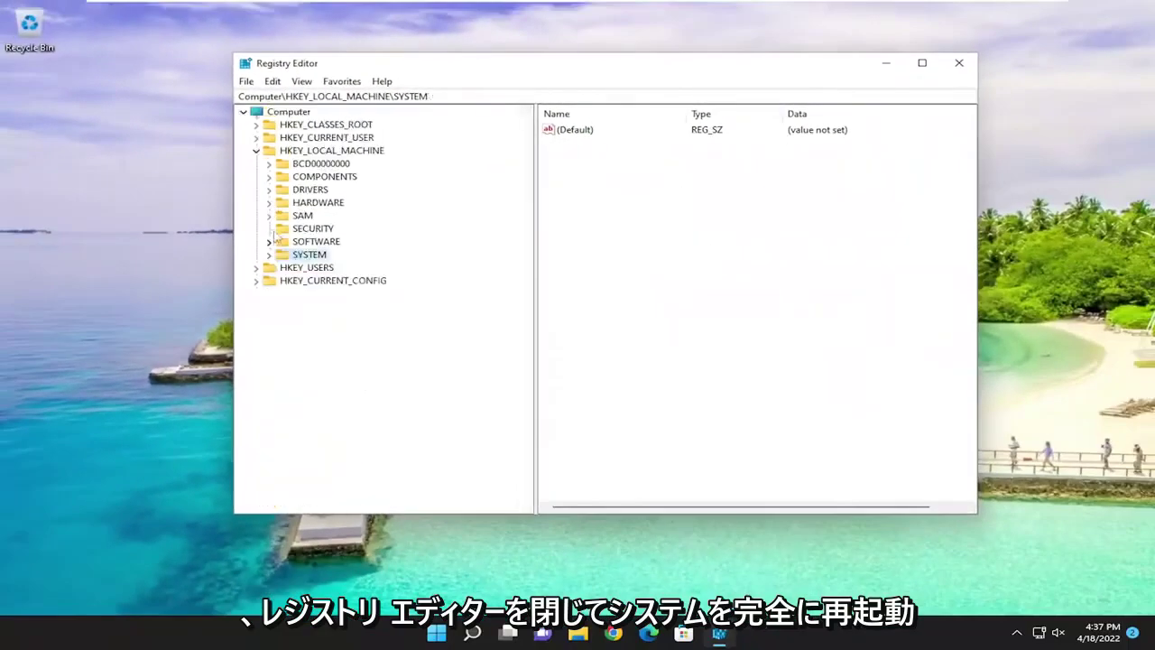
click(256, 151)
click(289, 112)
click(959, 63)
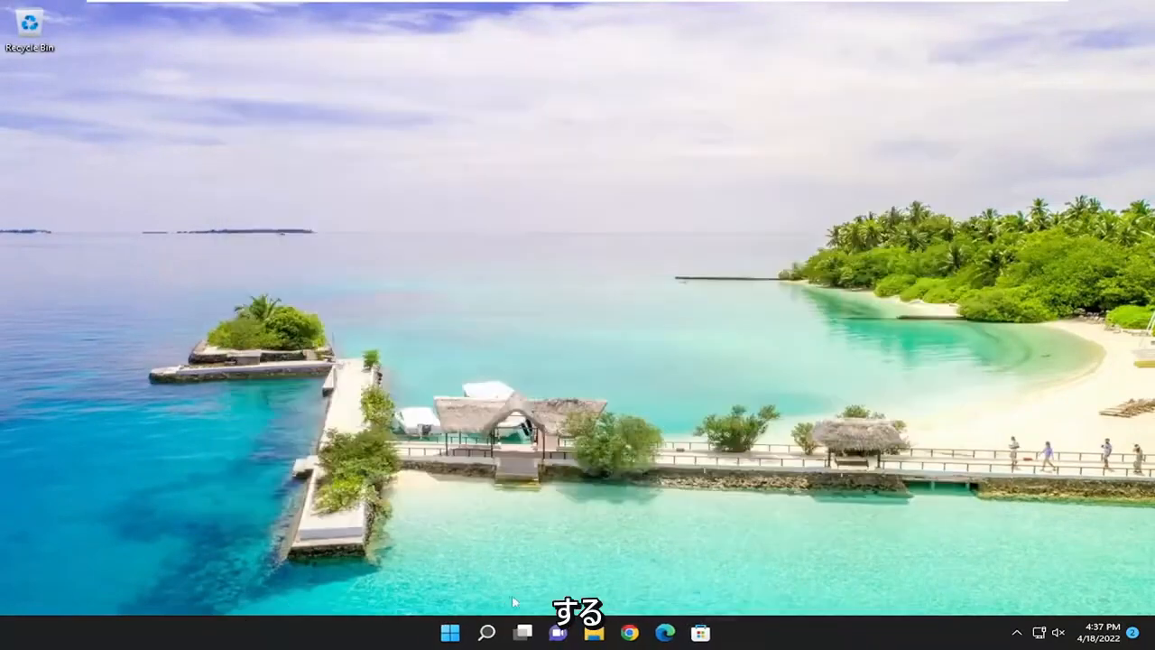
right_click(450, 632)
mouse_move(440, 575)
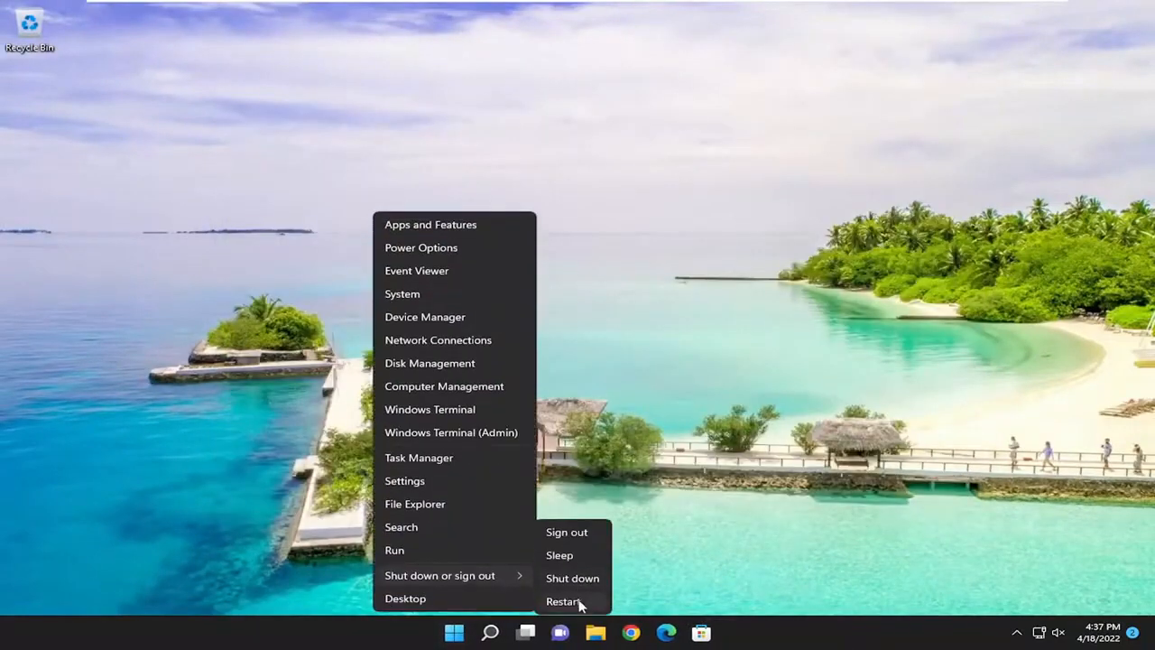